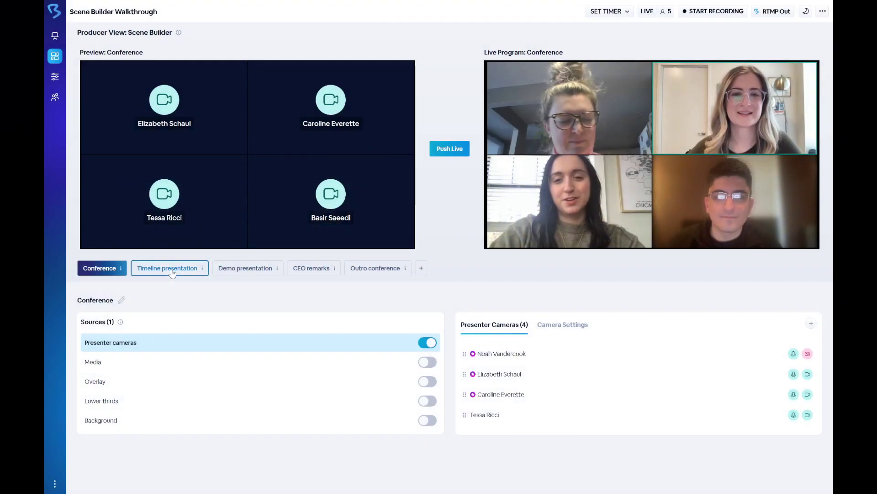
# - Preview and push live the Timeline presentation, Demo presentation, then CEO remarks scenes in turn
pyautogui.click(171, 271)
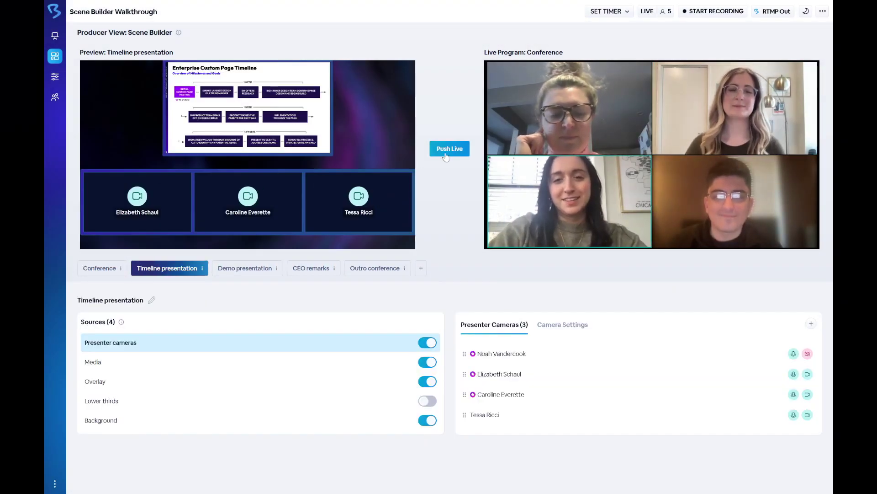
pyautogui.click(445, 155)
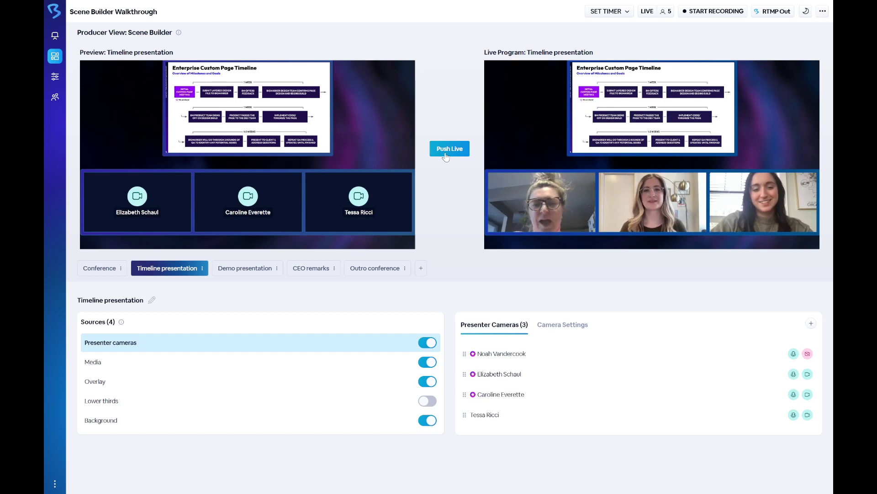
pyautogui.click(245, 272)
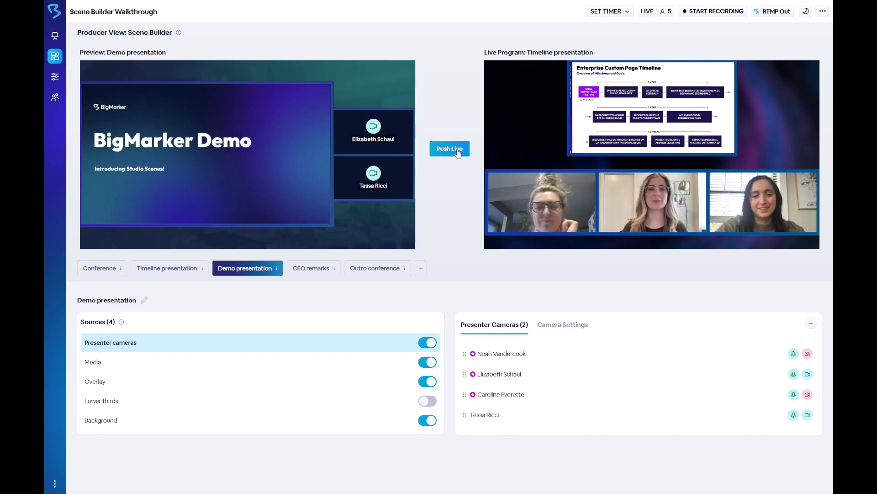
pyautogui.click(459, 153)
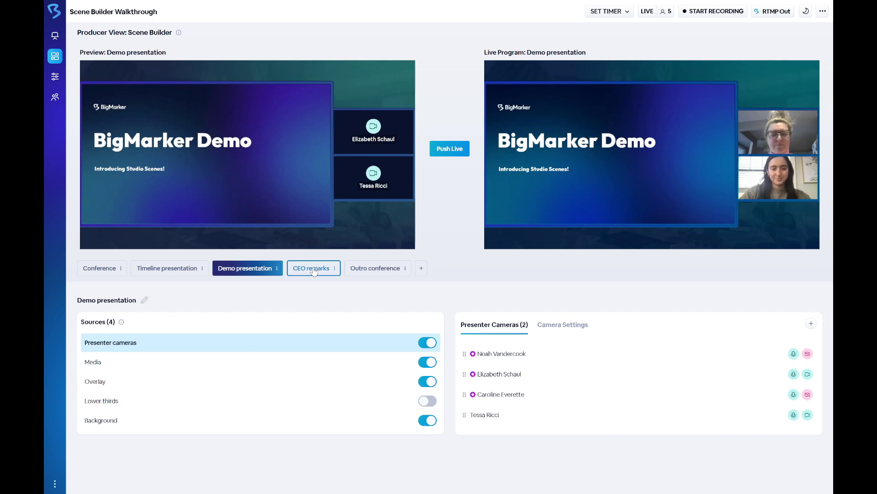
pyautogui.click(314, 271)
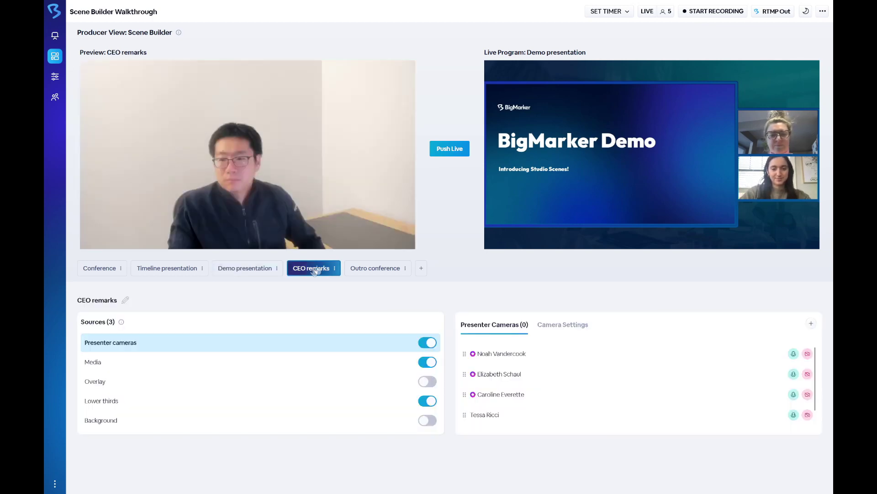
pyautogui.click(450, 150)
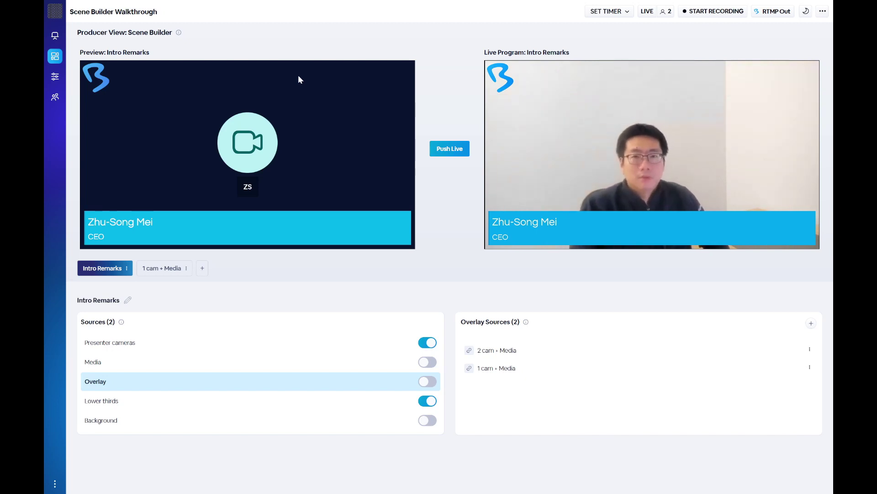
# - Preview the 1 cam + Media scene with the BigMarker Demo slide
pyautogui.moveTo(595, 75)
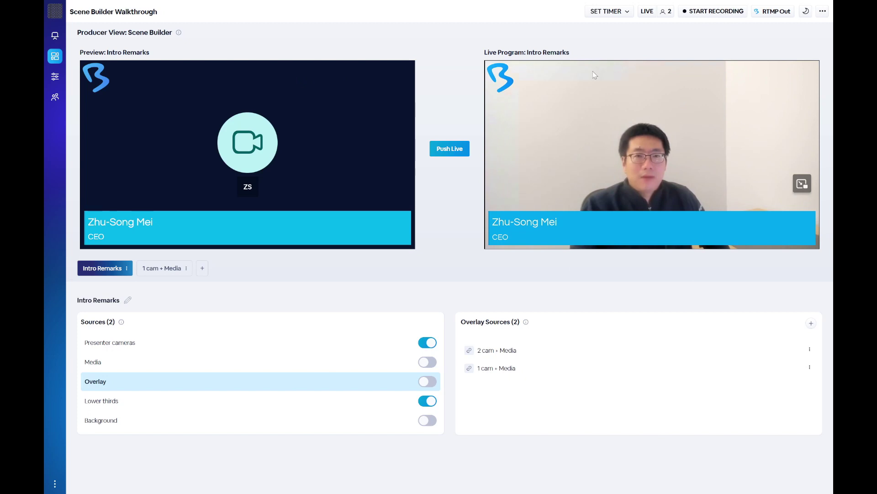
pyautogui.click(162, 269)
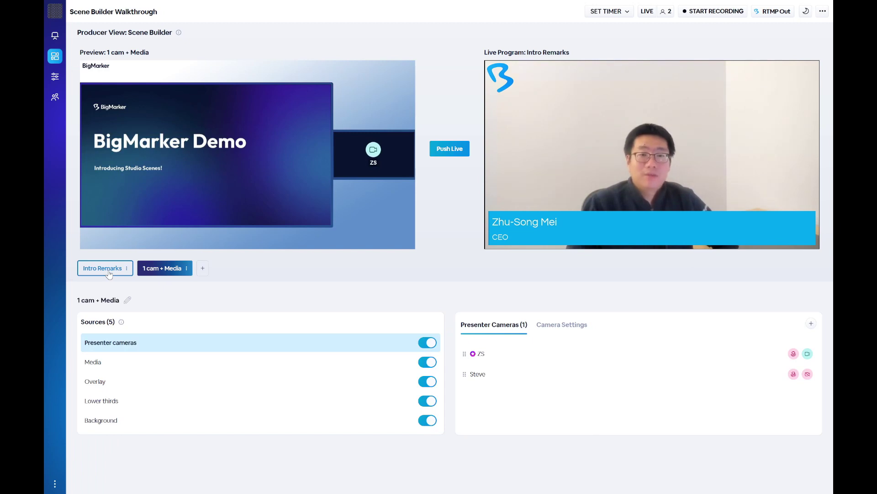
# - Switch the preview back to Intro Remarks, check its scene options, and bring up the add-scene choices
pyautogui.click(108, 271)
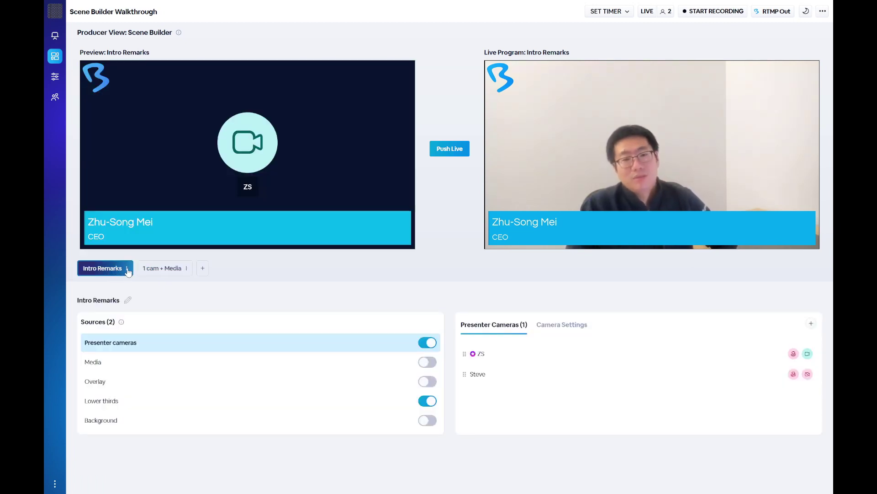
pyautogui.click(127, 269)
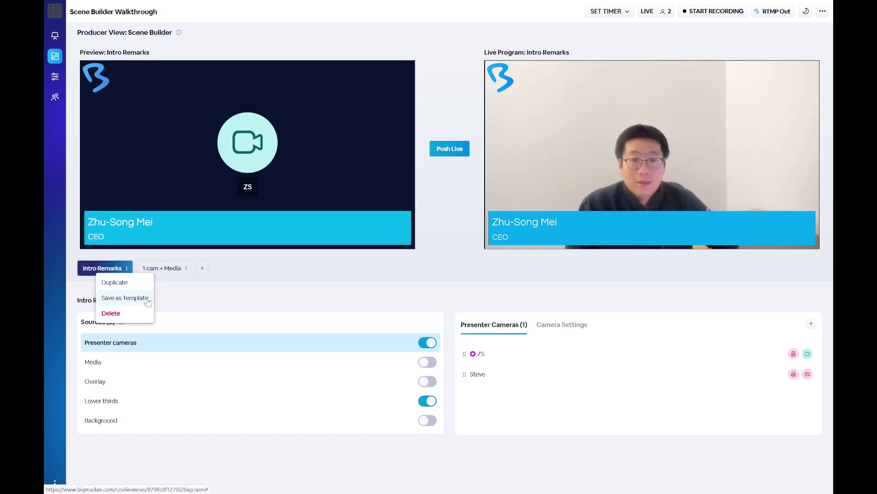
pyautogui.click(177, 303)
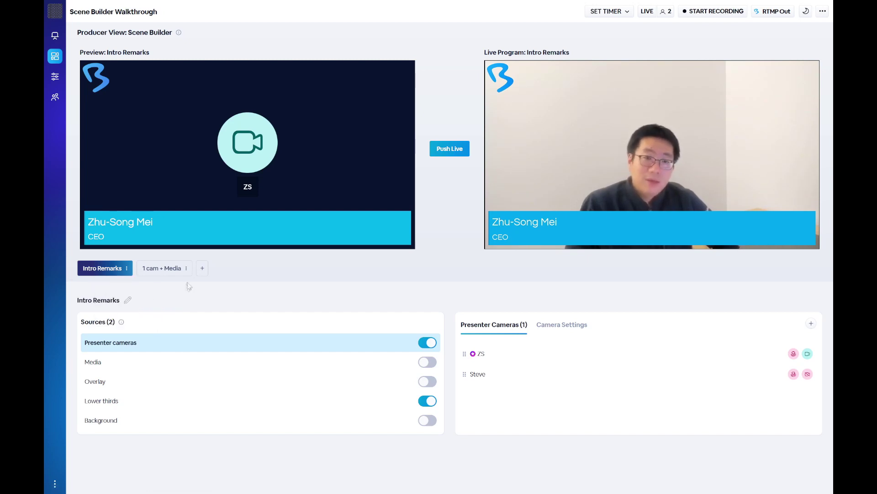
pyautogui.click(202, 268)
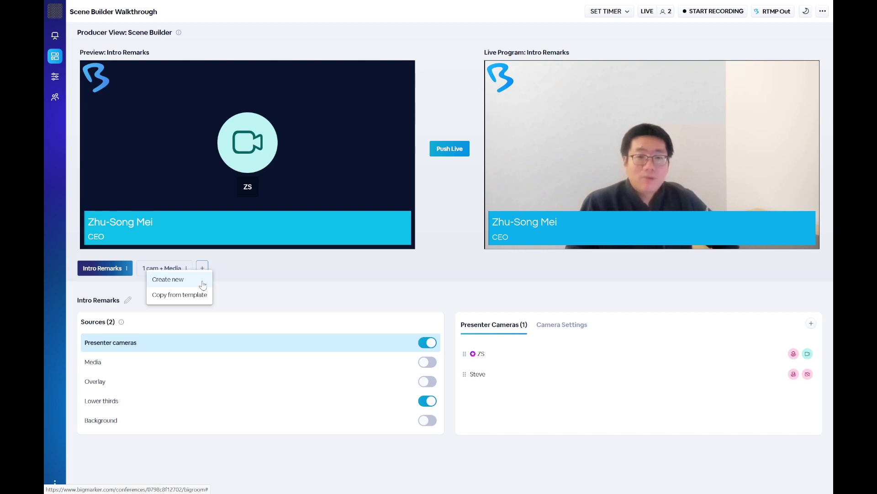
# - Create a blank Scene 3 with both presenter cameras on and the second presenter's mic unmuted
pyautogui.click(203, 282)
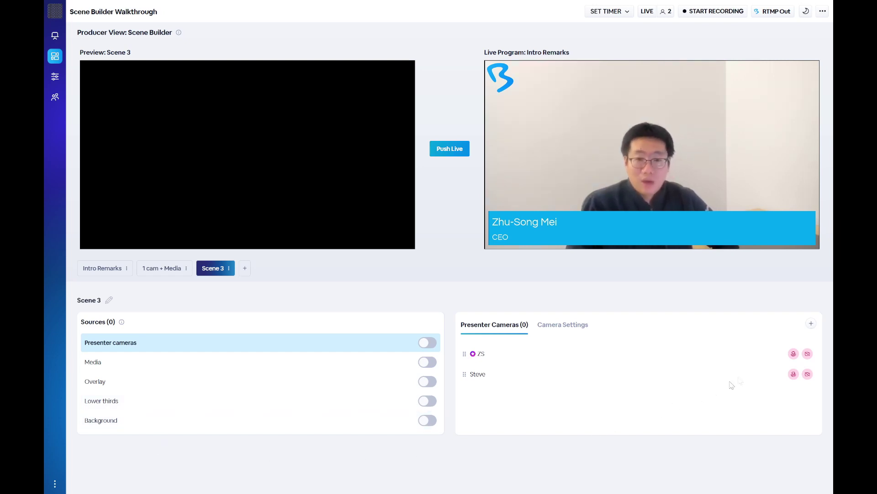
pyautogui.click(808, 354)
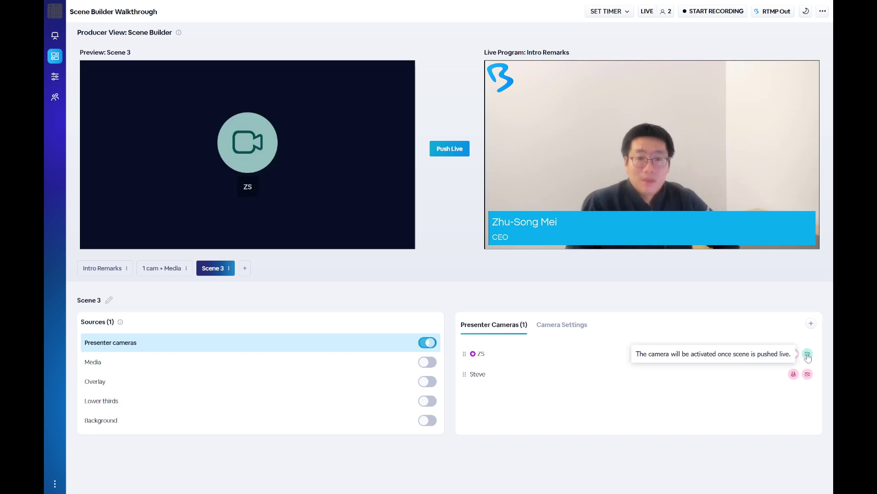
pyautogui.click(808, 375)
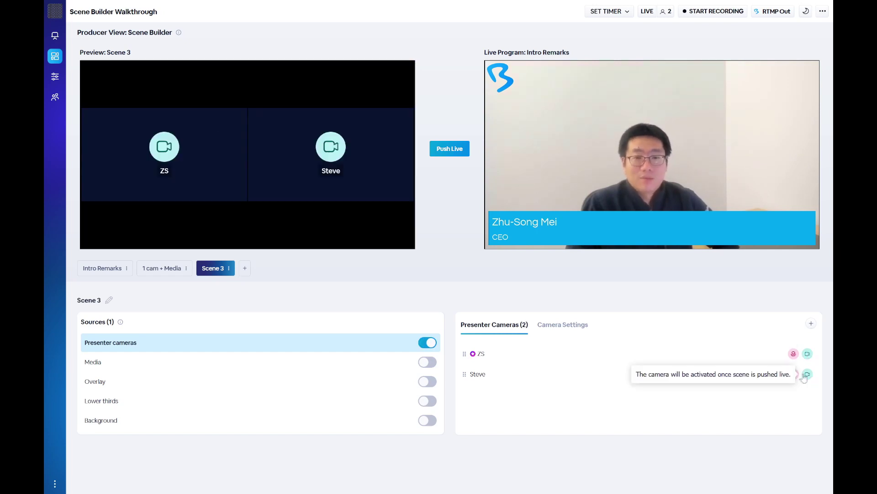
pyautogui.click(794, 375)
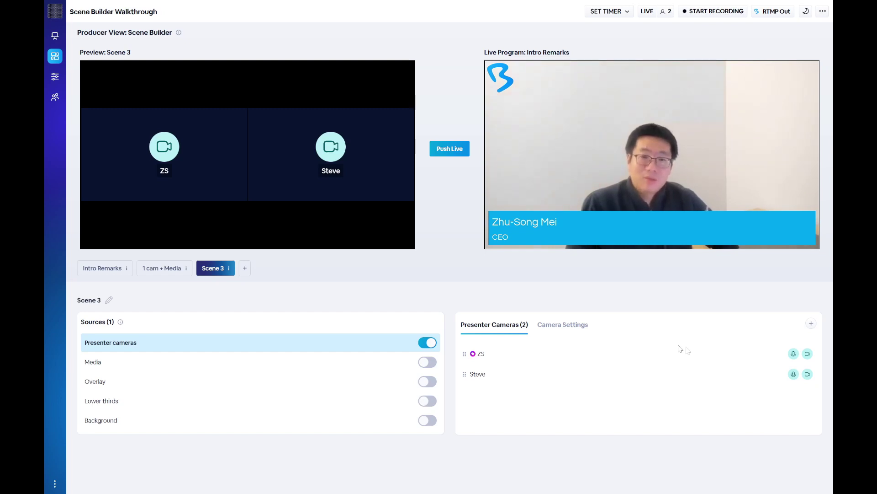
pyautogui.click(575, 331)
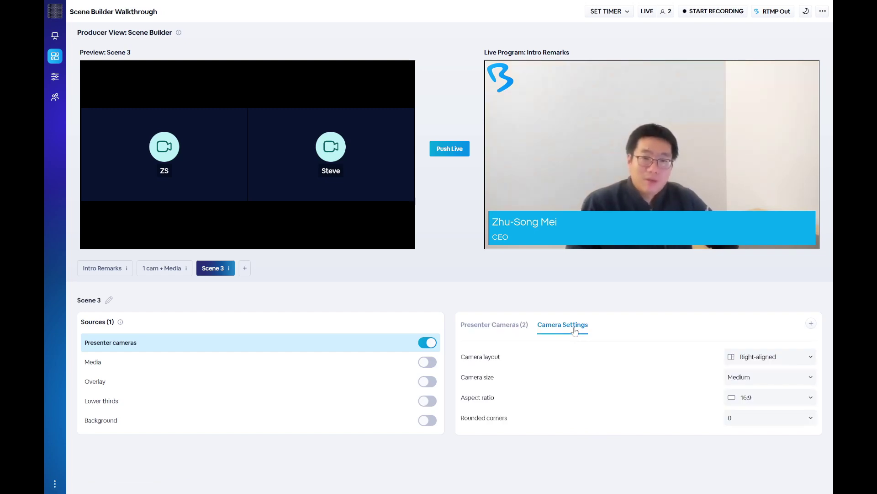
# - Add the BigMarker_Demo presentation to Scene 3 and apply the 2 cam + Media overlay
pyautogui.click(344, 368)
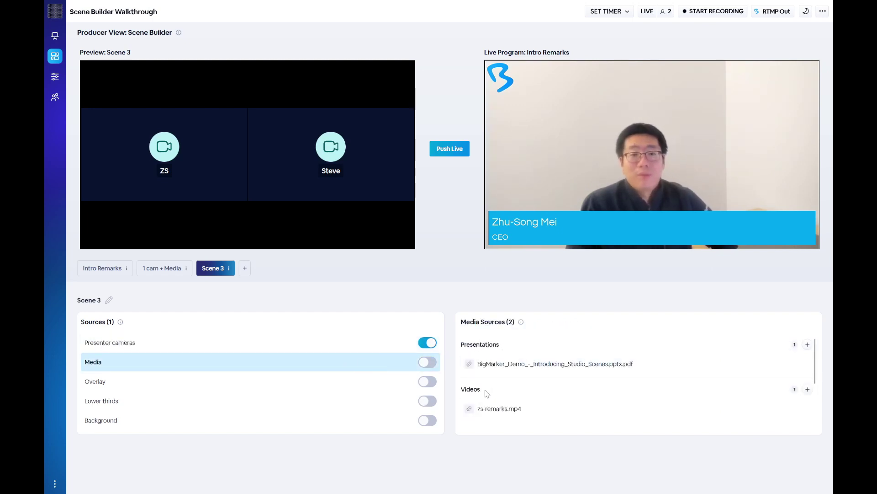
pyautogui.scroll(-2, 486, 392)
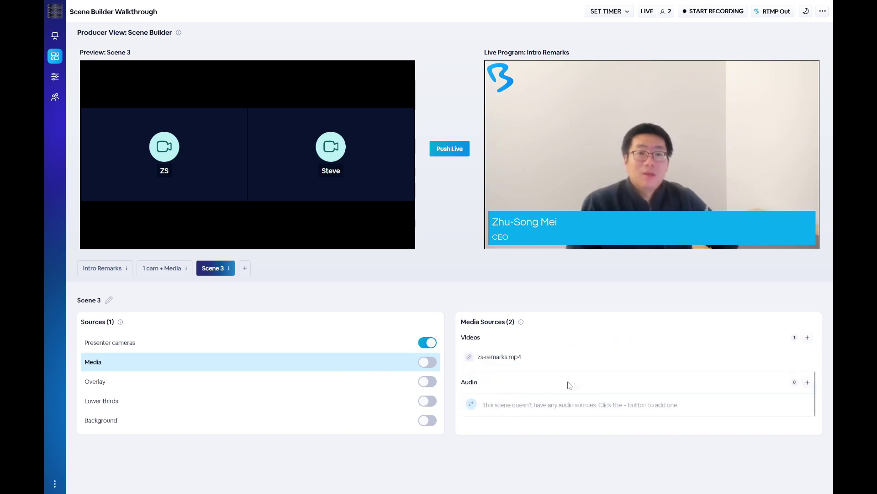
pyautogui.scroll(2, 592, 388)
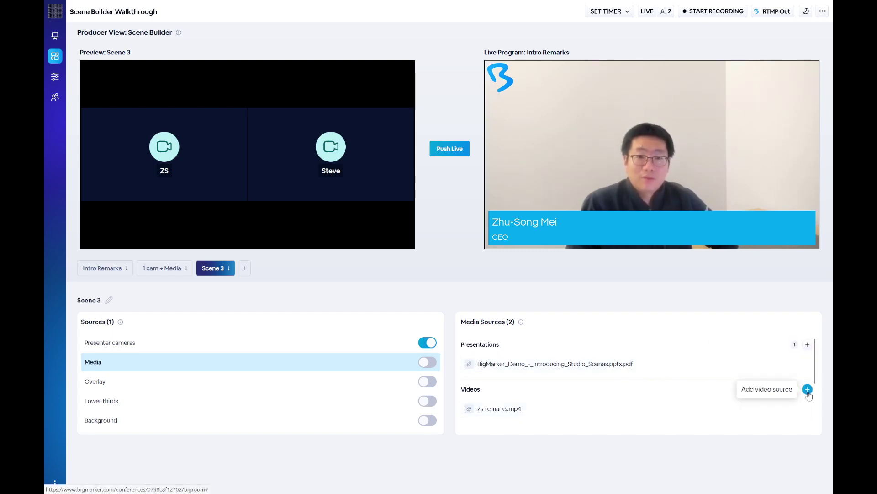
pyautogui.click(626, 365)
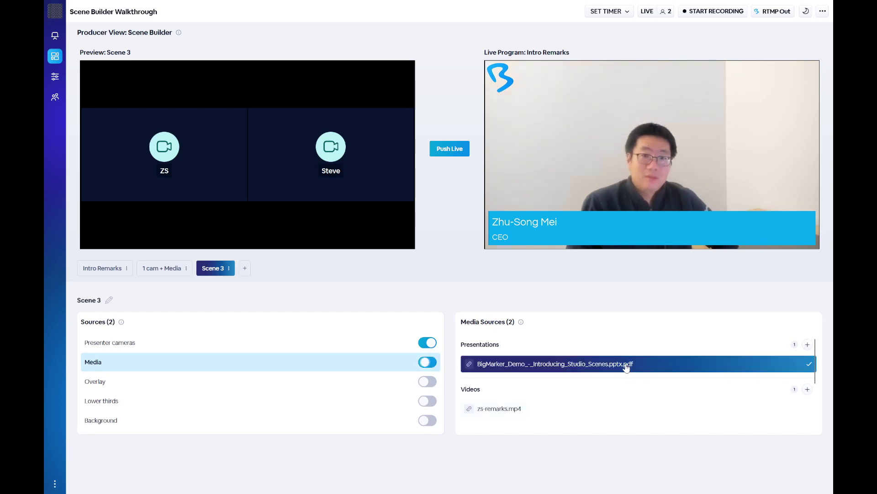
pyautogui.click(389, 386)
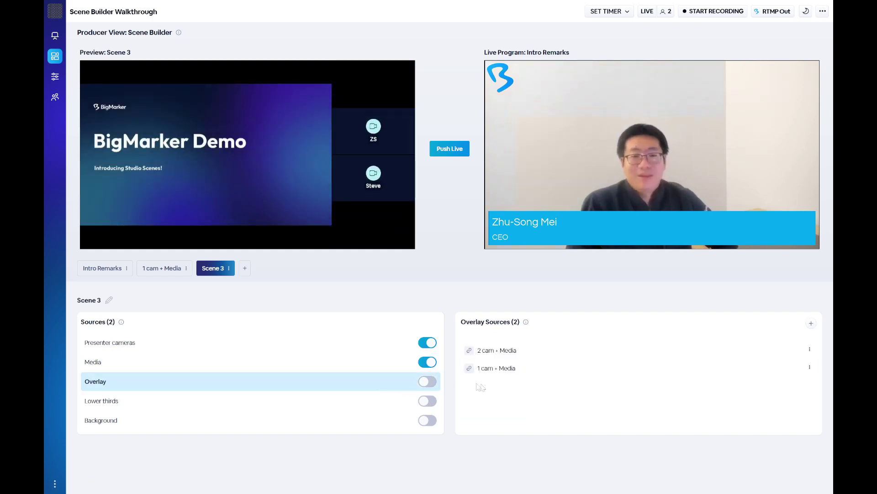
pyautogui.click(568, 352)
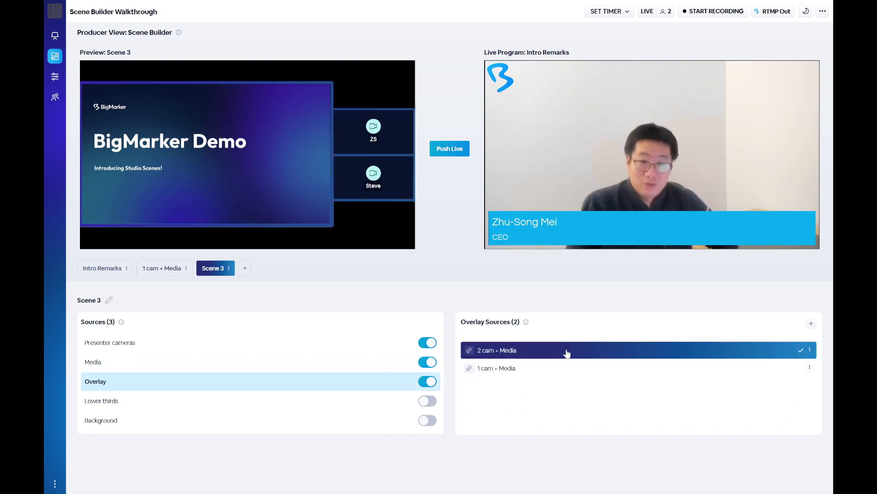
# - Leave the new overlay layer editor and list Scene 3's lower-thirds sources
pyautogui.click(811, 324)
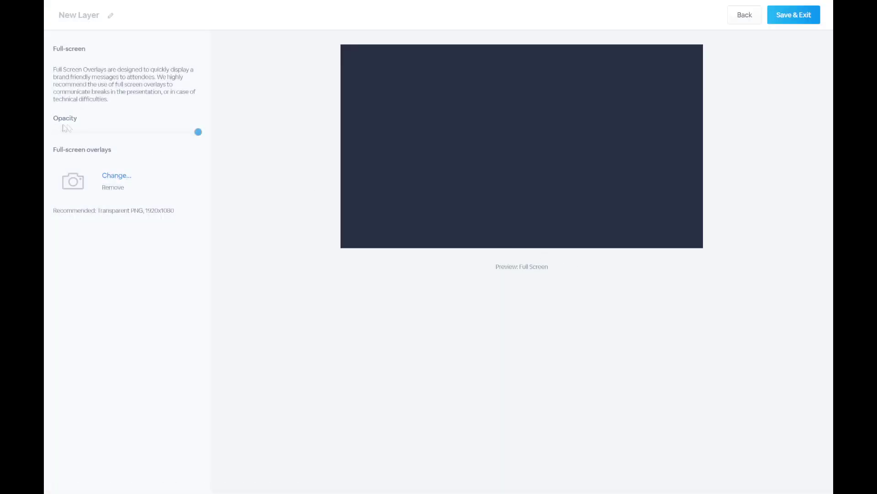
pyautogui.click(737, 18)
pyautogui.click(344, 401)
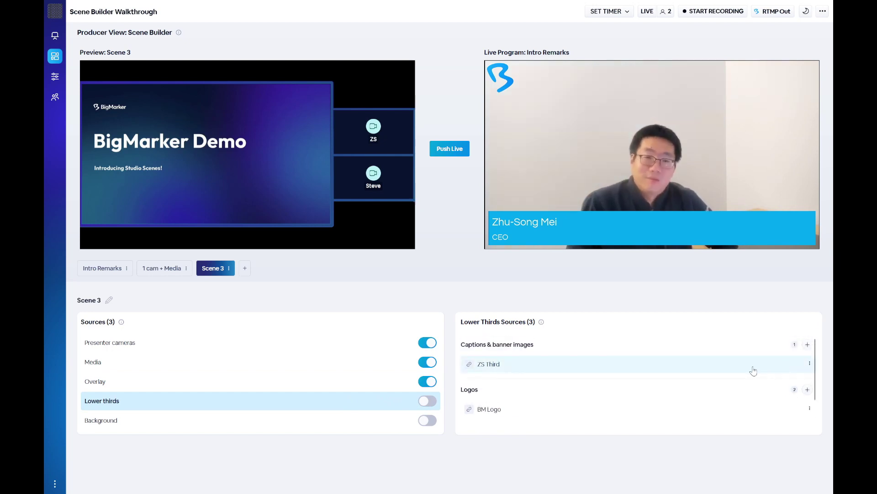
# - Turn on lower thirds for Scene 3 using the BM Horizontal logo
pyautogui.scroll(-1, 754, 370)
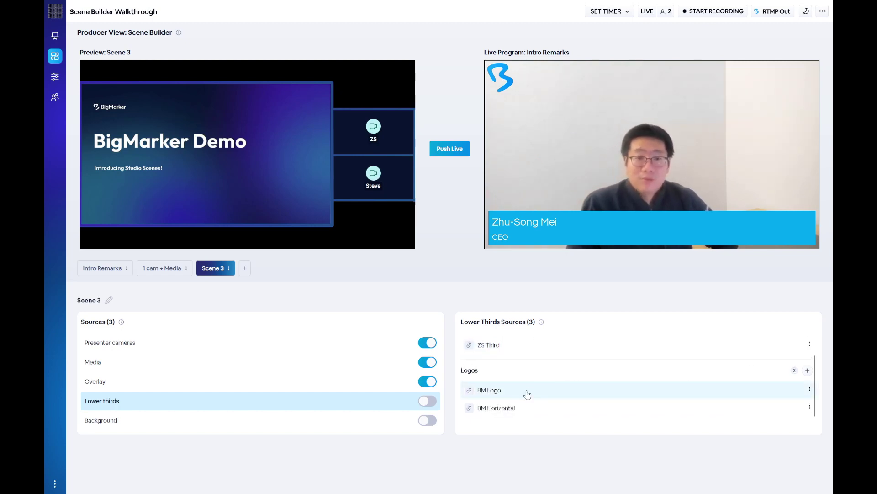
pyautogui.click(546, 411)
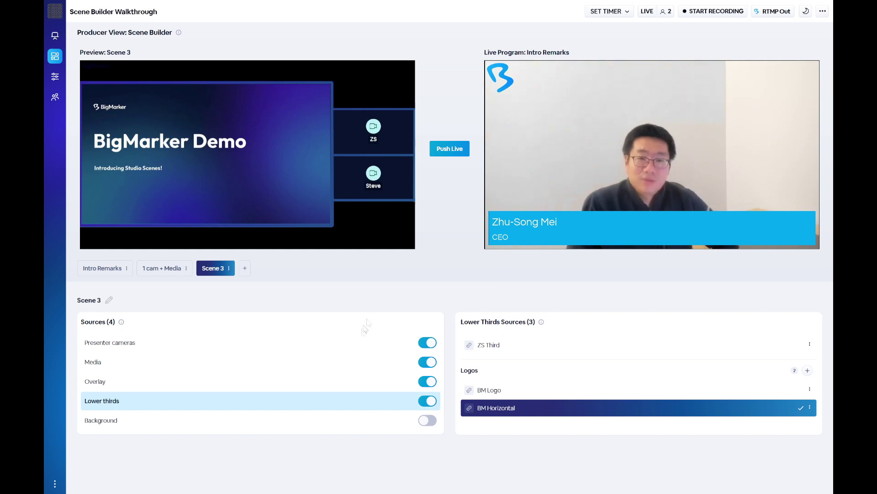
pyautogui.click(333, 425)
# - Give the scene a Light Gradient background, rename it '2 cam + Media', and push it live
pyautogui.click(427, 421)
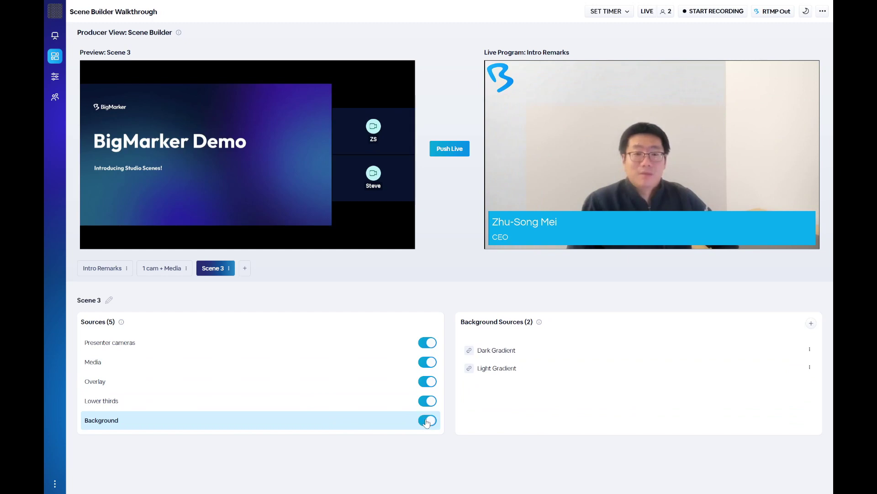
pyautogui.click(543, 371)
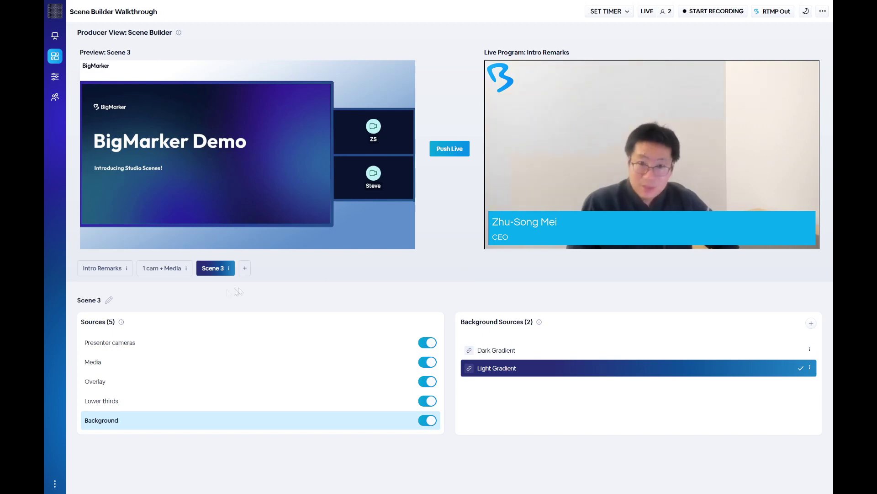
pyautogui.click(109, 301)
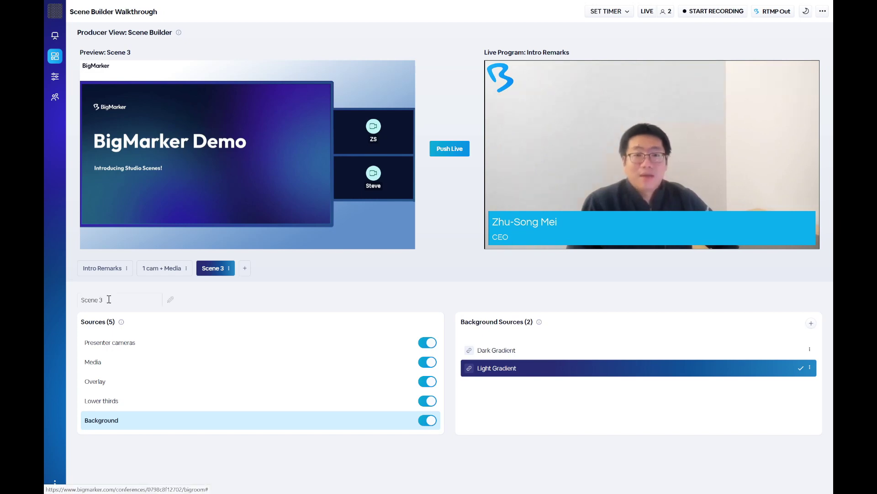
pyautogui.moveTo(105, 300); pyautogui.dragTo(83, 300)
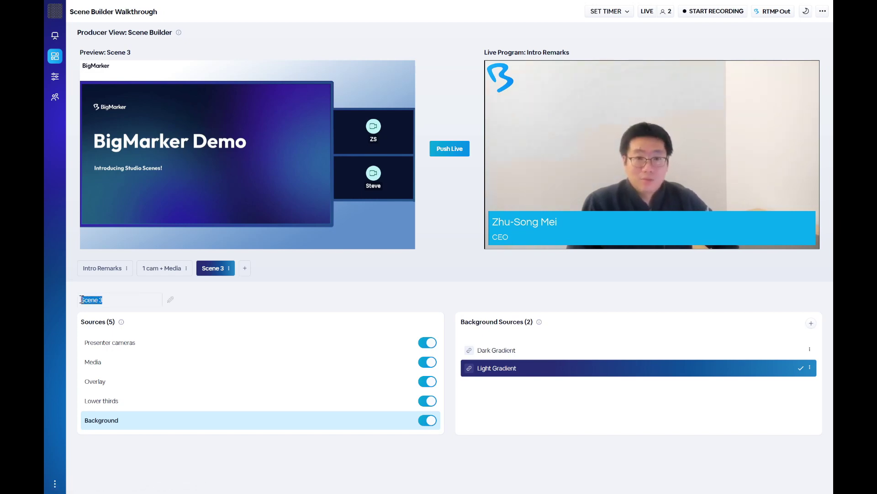
pyautogui.write('2 cam +')
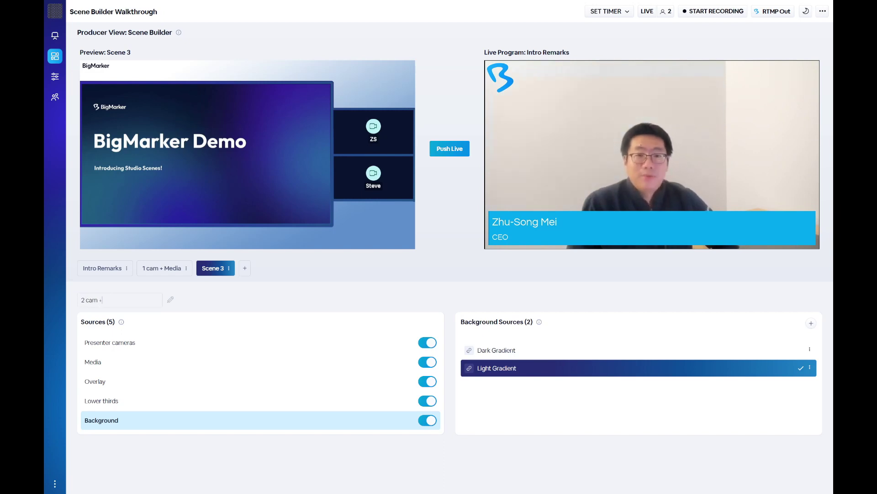
pyautogui.write(' Media')
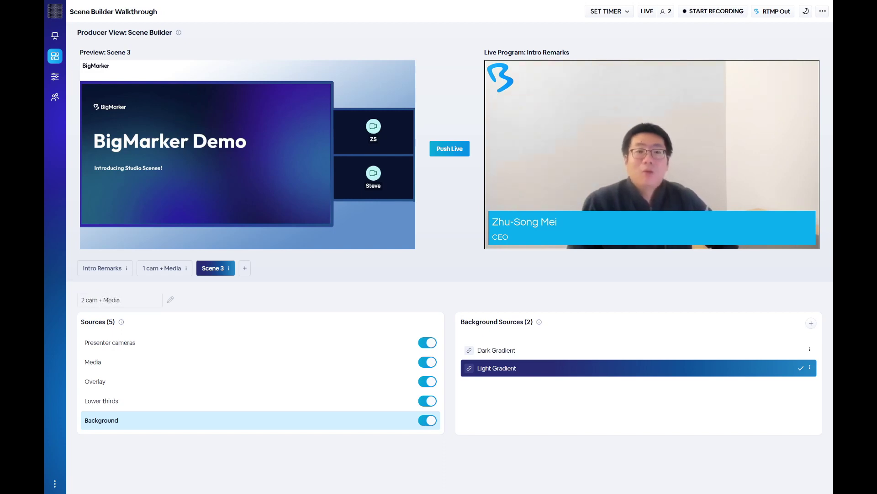
pyautogui.press('Return')
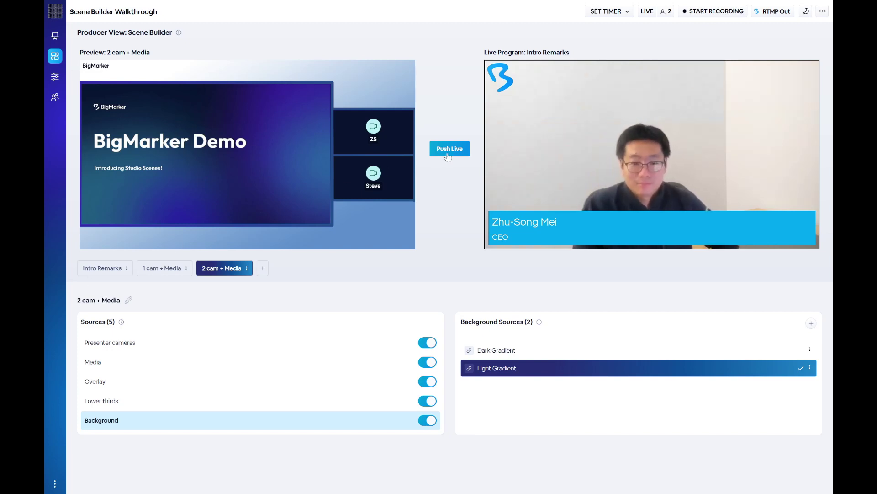
pyautogui.click(447, 153)
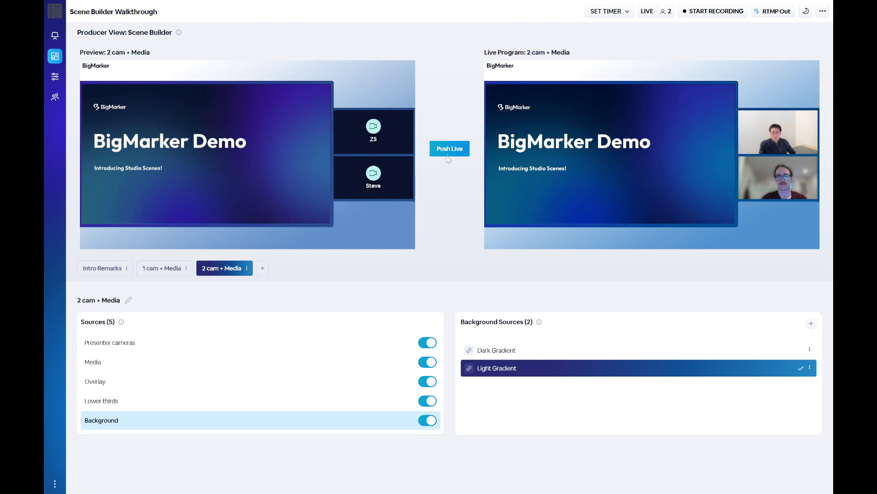
# - Save the 2 cam + Media scene as a template with the same name
pyautogui.click(247, 270)
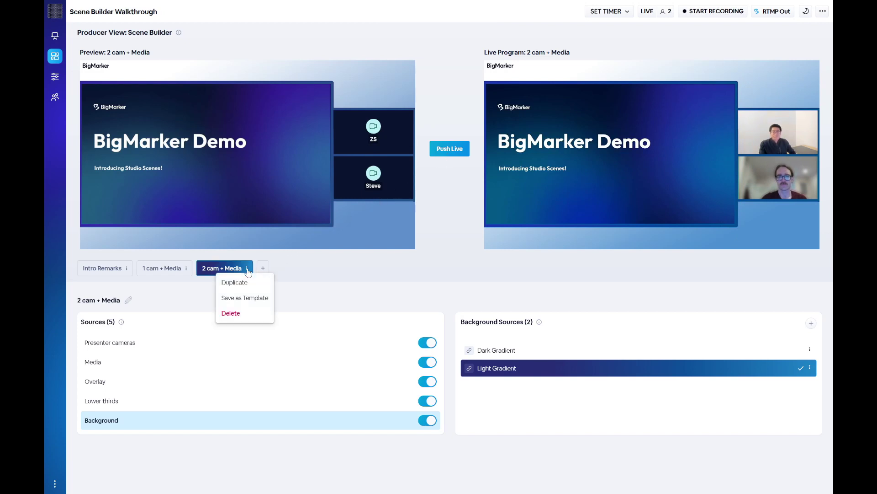
pyautogui.click(262, 300)
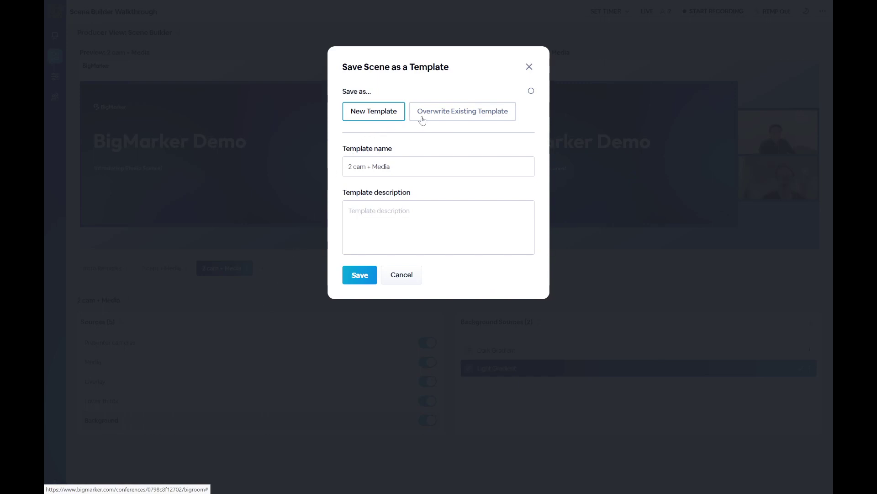
pyautogui.click(365, 276)
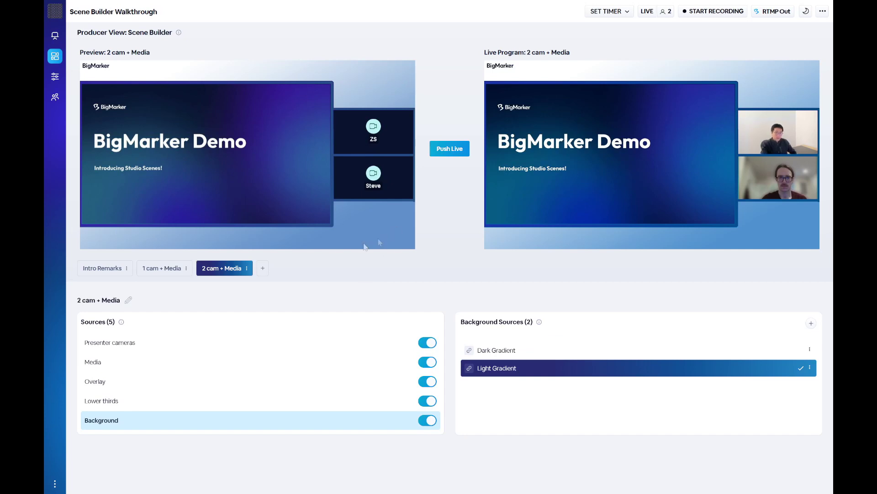
pyautogui.click(263, 269)
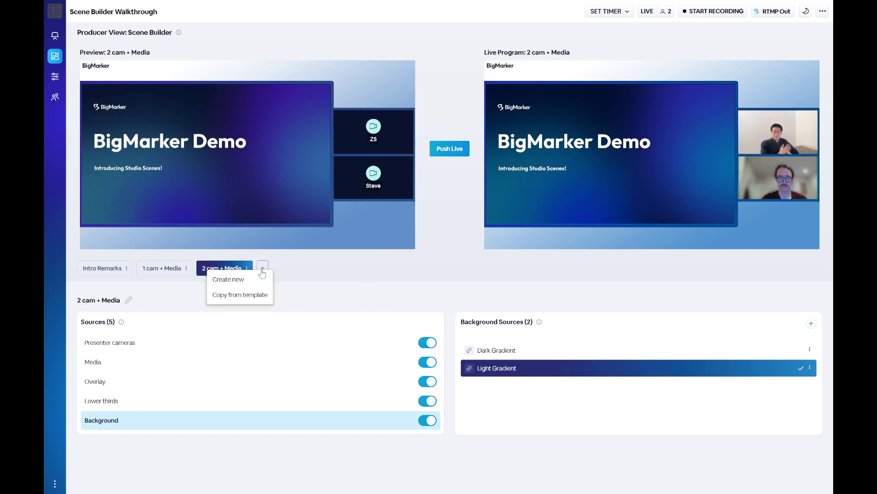
# - Add a new scene copied from the 2 cam + Media template
pyautogui.click(268, 300)
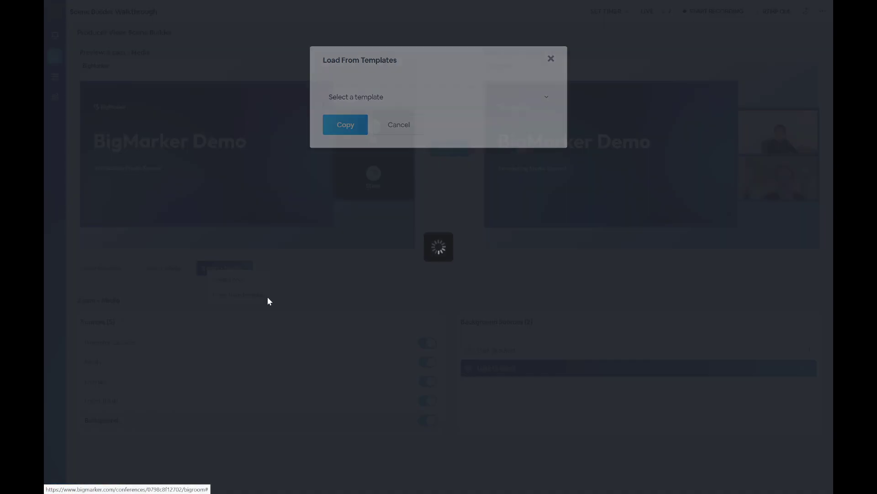
pyautogui.click(360, 95)
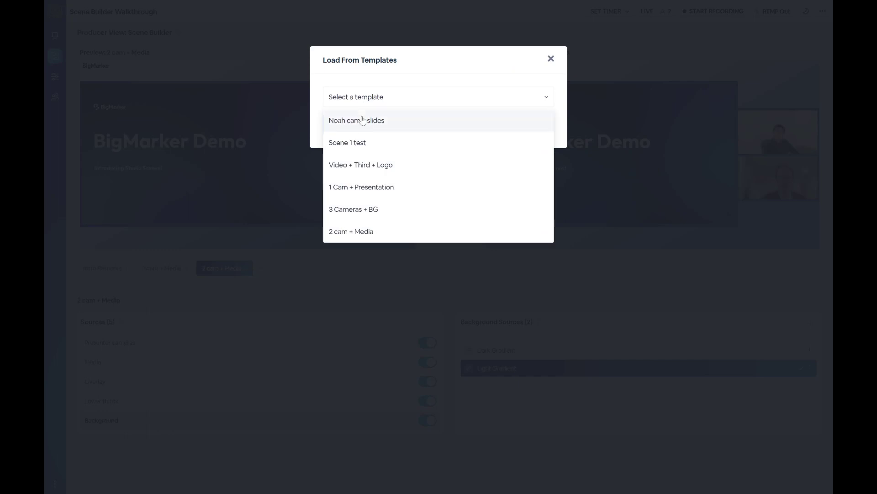
pyautogui.click(363, 233)
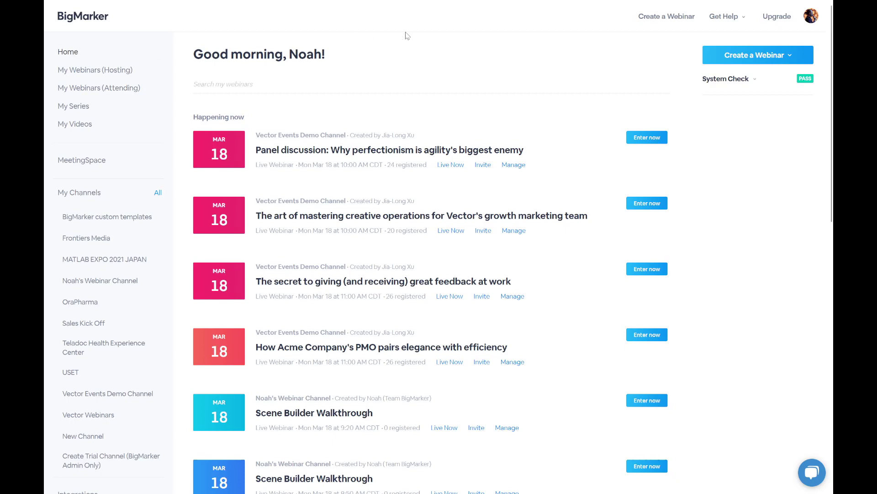
# - Open the Scene Templates list of nine templates and show the first template's Actions menu
pyautogui.scroll(-3, 408, 35)
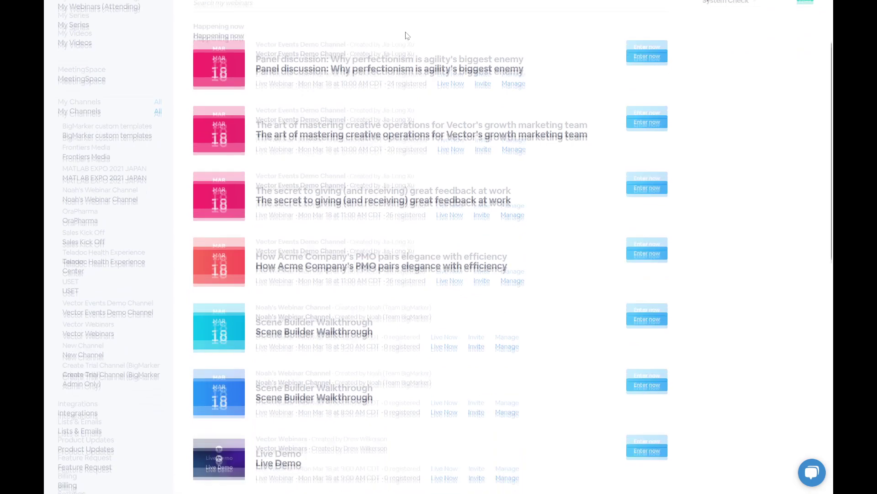
pyautogui.scroll(-3, 406, 32)
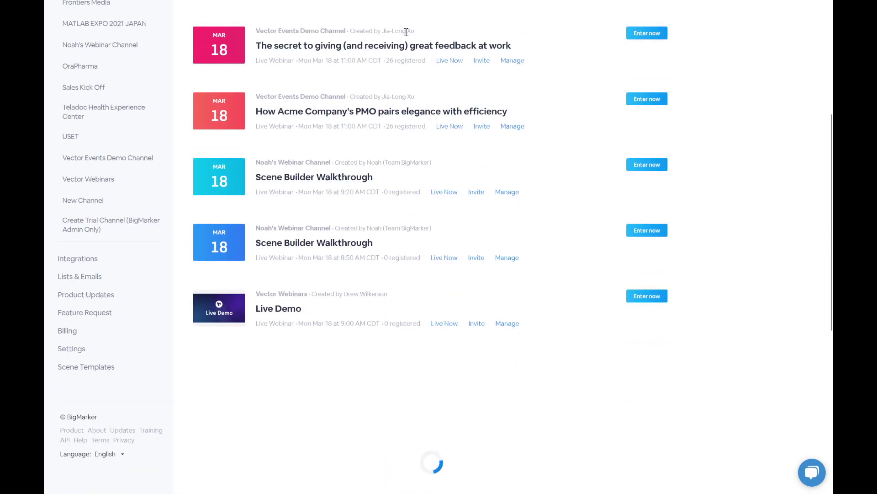
pyautogui.click(102, 375)
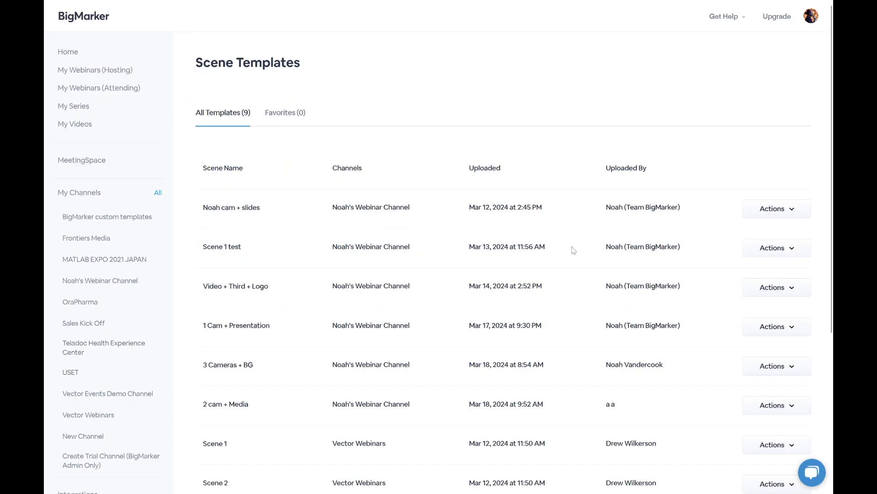
pyautogui.click(797, 215)
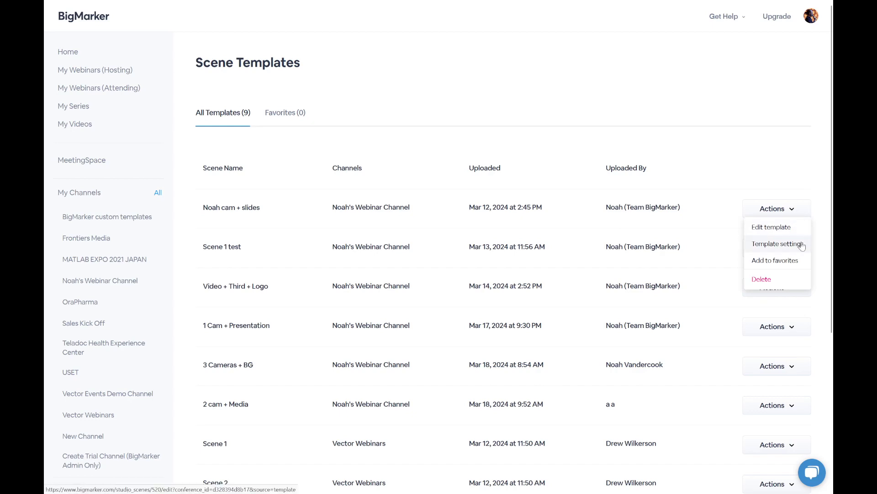